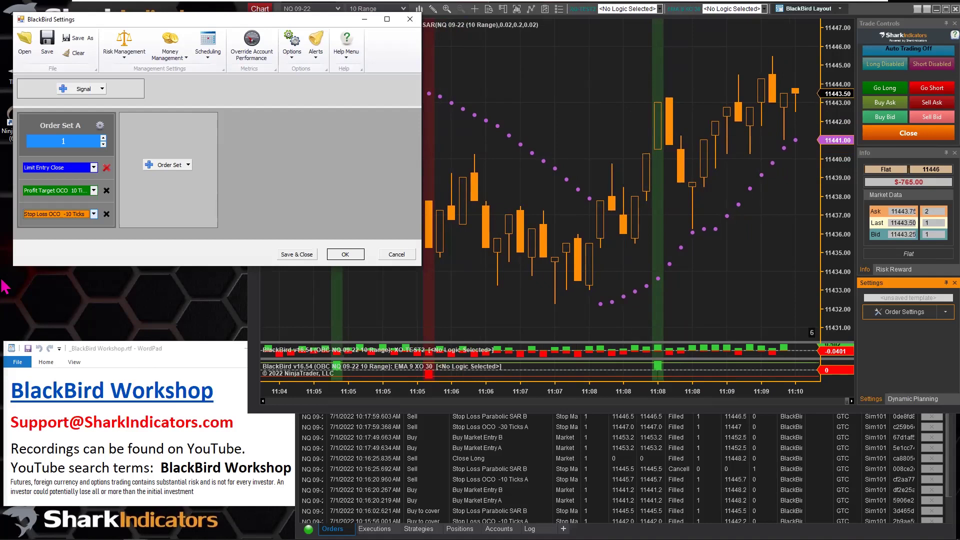
Replace Order Set A's 10-tick OCO stop loss with a Parabolic SAR (Trailing) stop loss
left_click(107, 215)
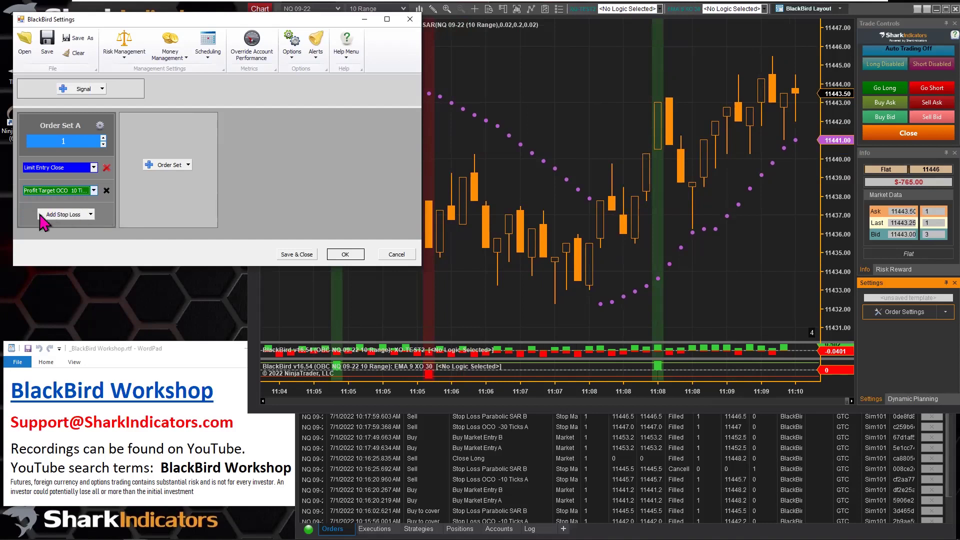
left_click(90, 214)
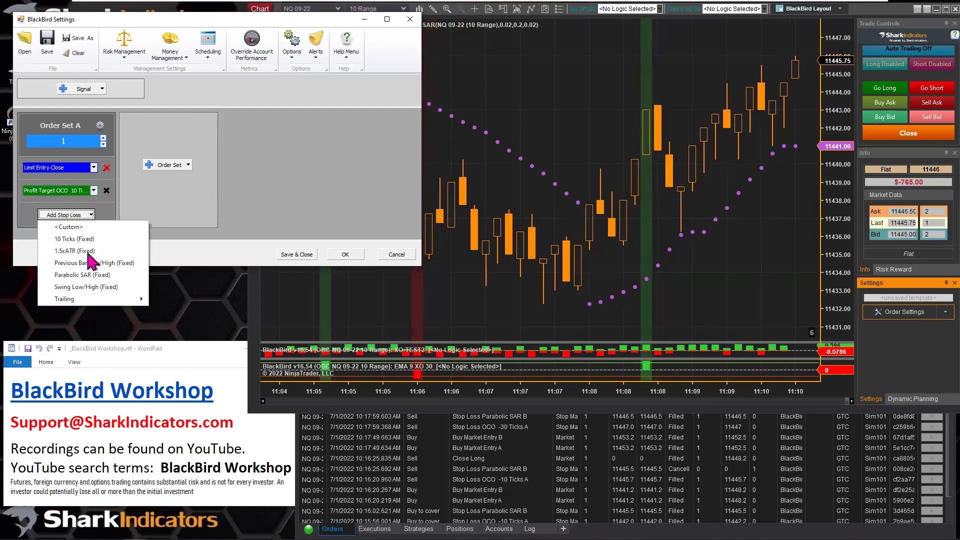
mouse_move(68, 304)
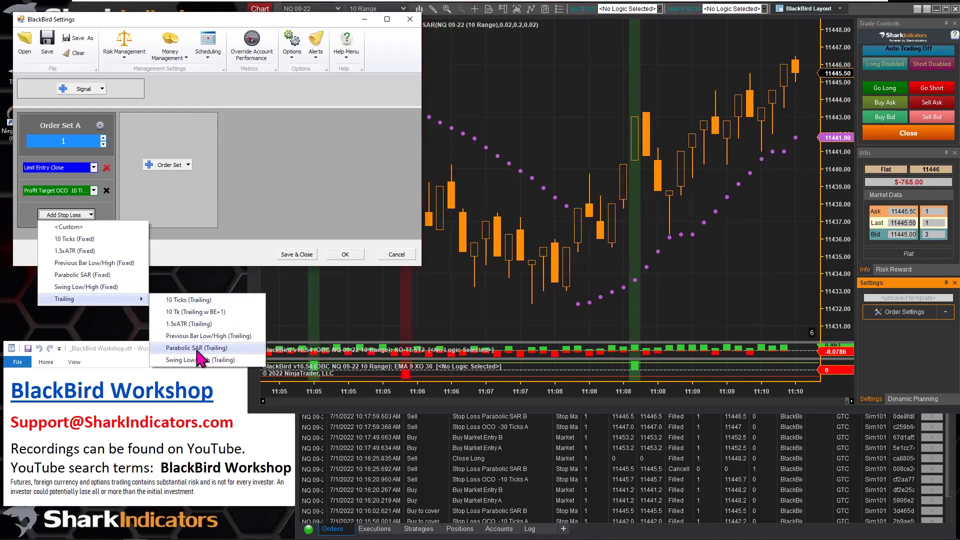
left_click(215, 350)
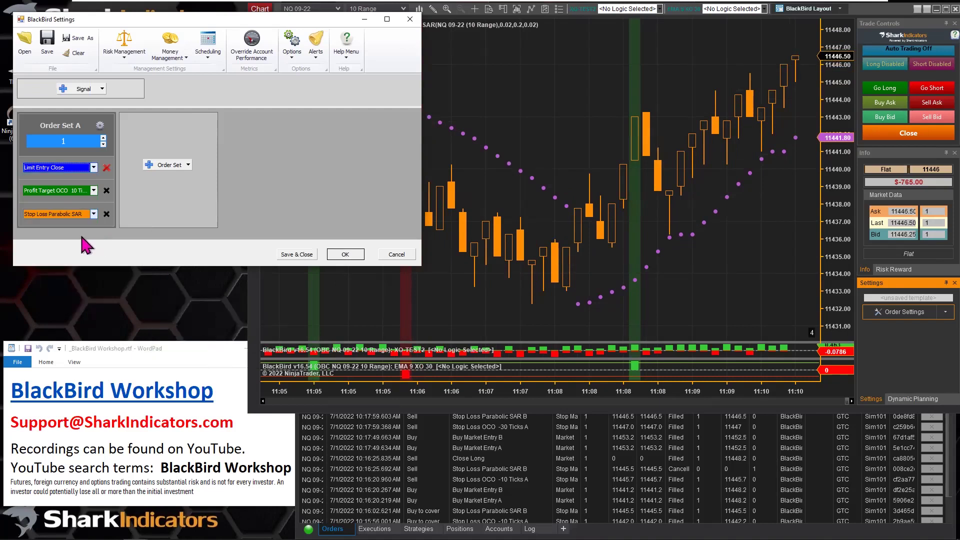
Show the Parabolic SAR stop loss's Options: Type Stop, Initial Placement Parabolic SAR
left_click(59, 219)
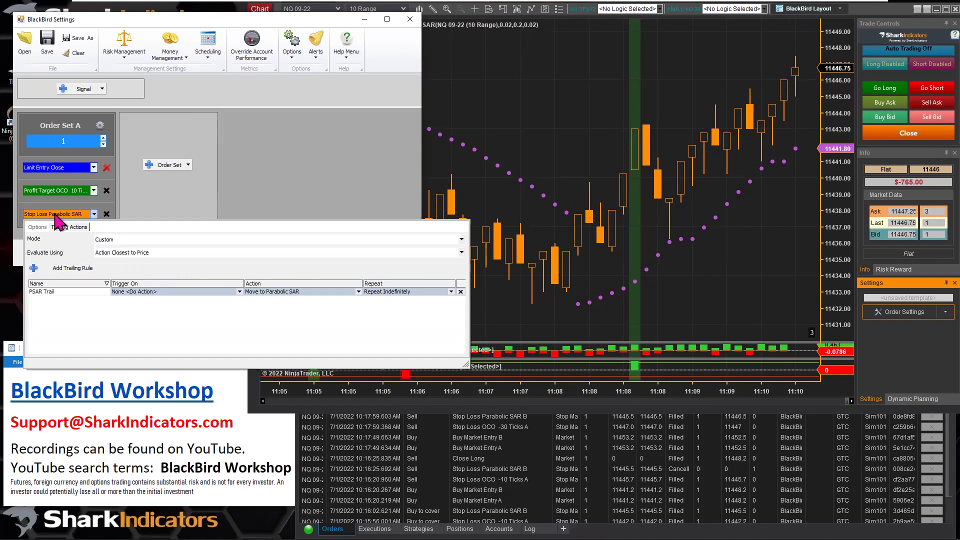
left_click(37, 228)
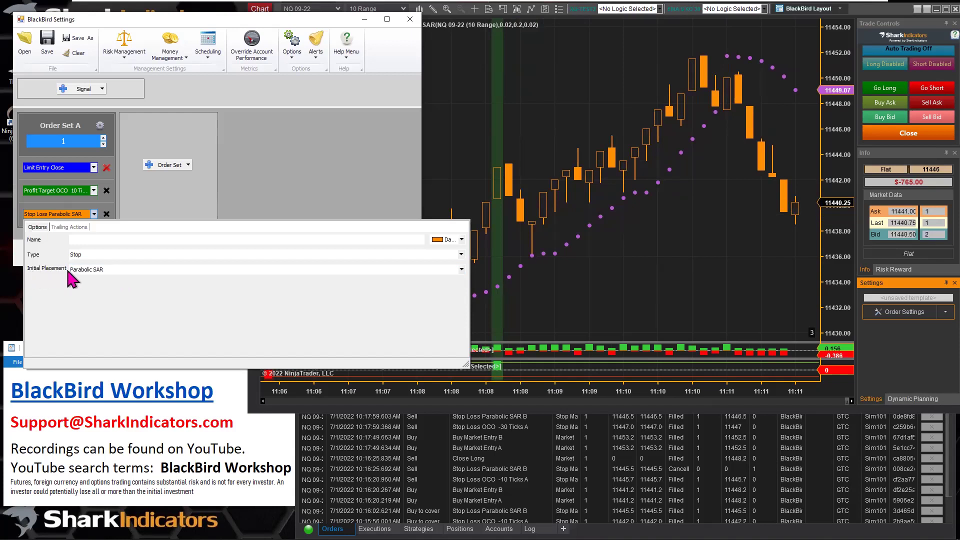
Inspect the Initial Placement long ticks, then check the Control Center log's stop price rejection error
left_click(100, 270)
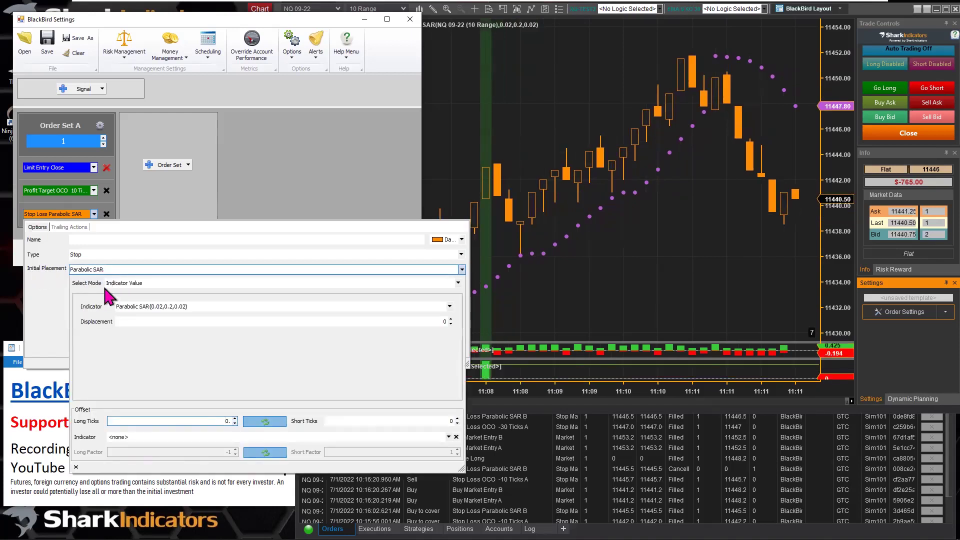
left_click(145, 421)
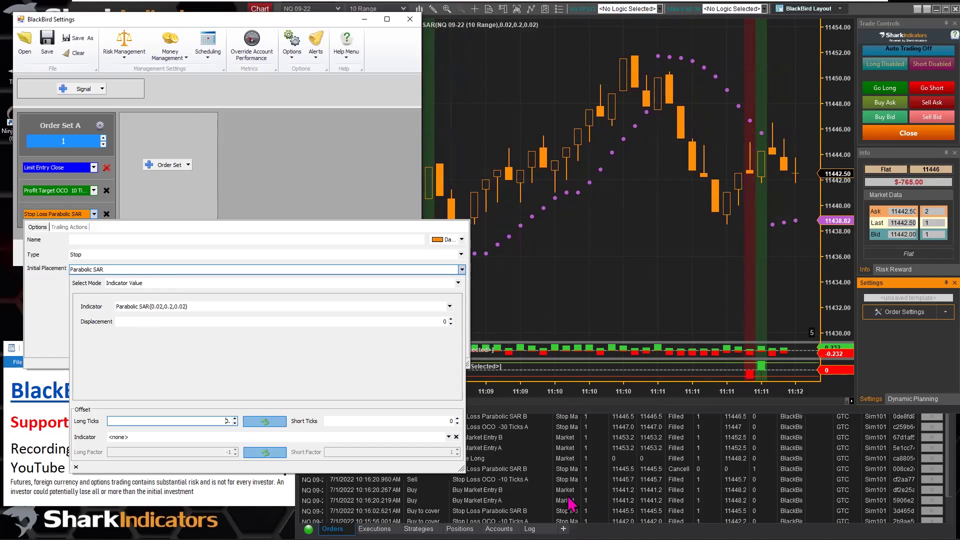
left_click(532, 530)
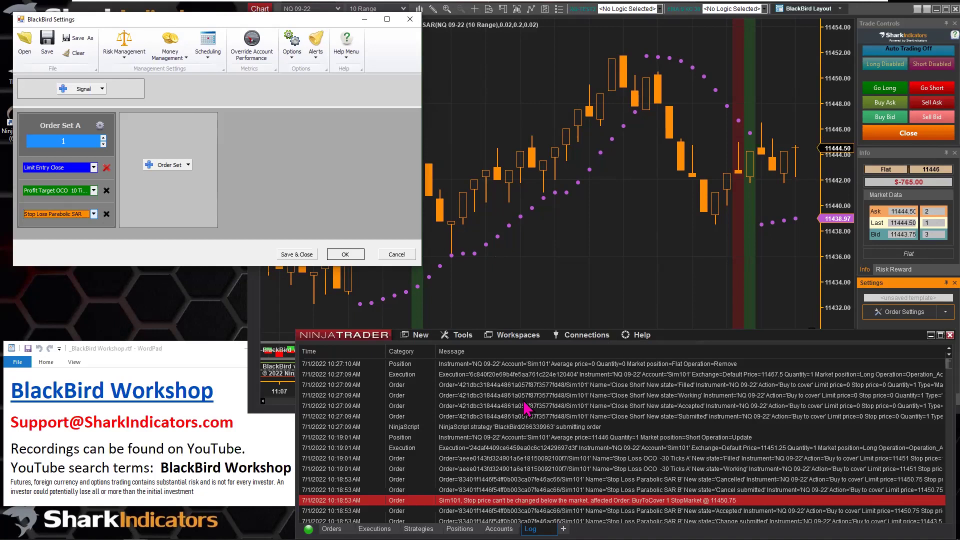
Expand the Parabolic SAR stop loss's Initial Placement to show its indicator-value mode
left_click(56, 216)
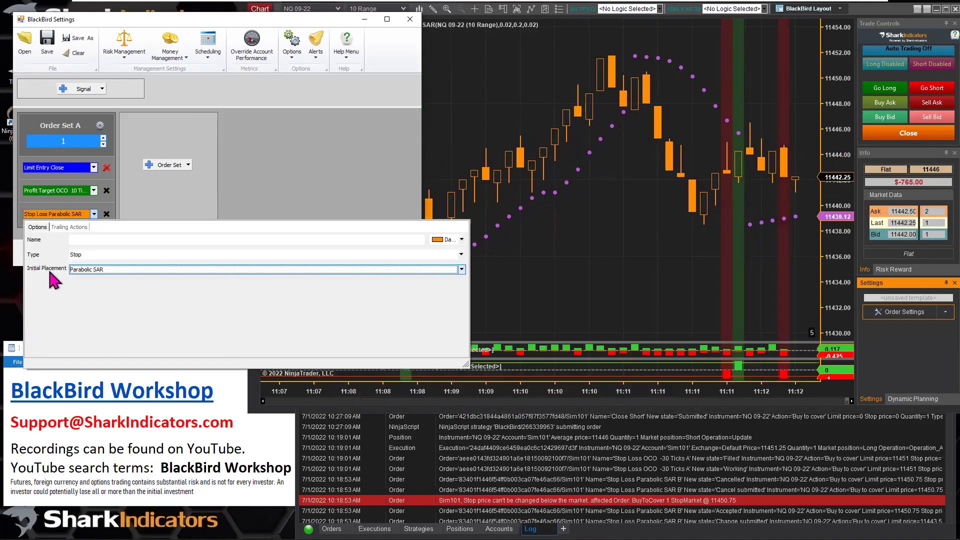
left_click(102, 270)
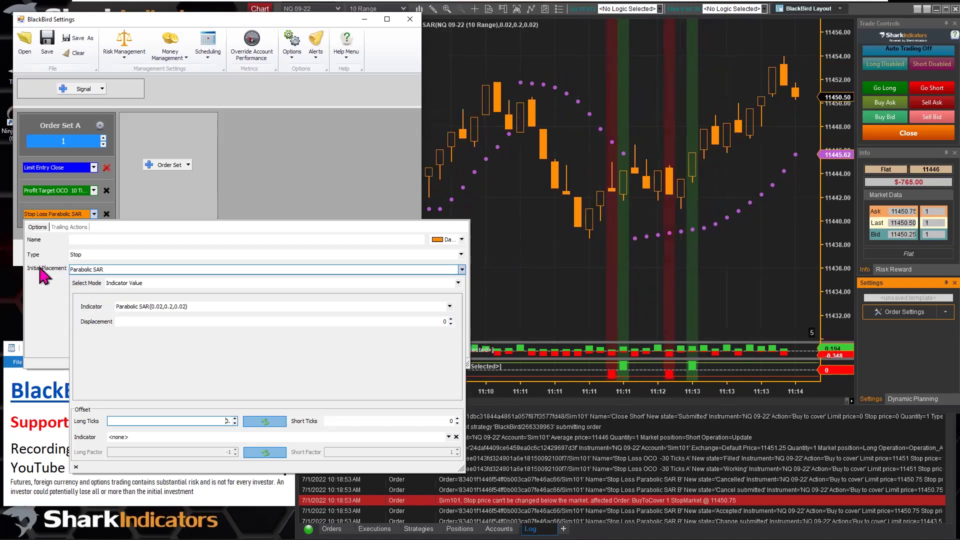
Set the initial placement to Price mode with an ATR(14) offset and a Long Factor of -3
left_click(139, 284)
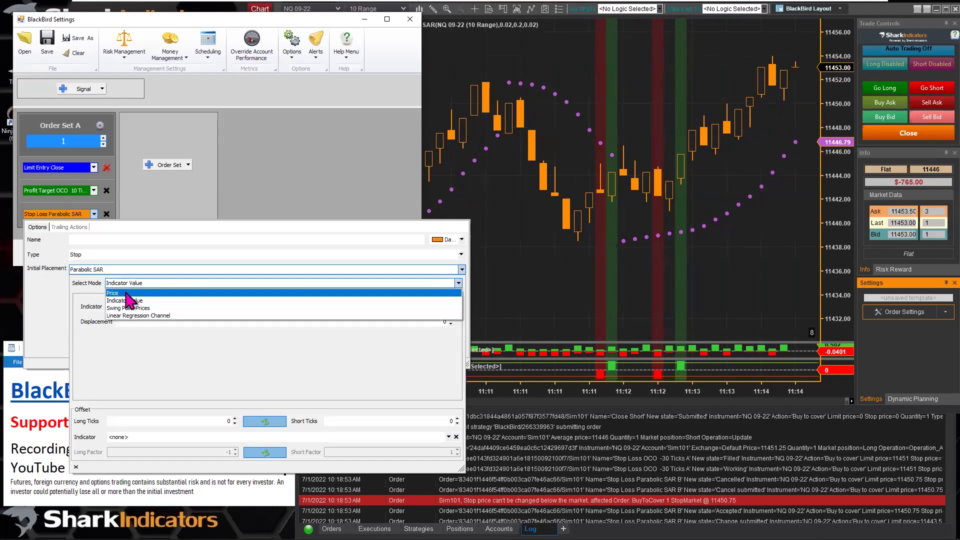
left_click(122, 293)
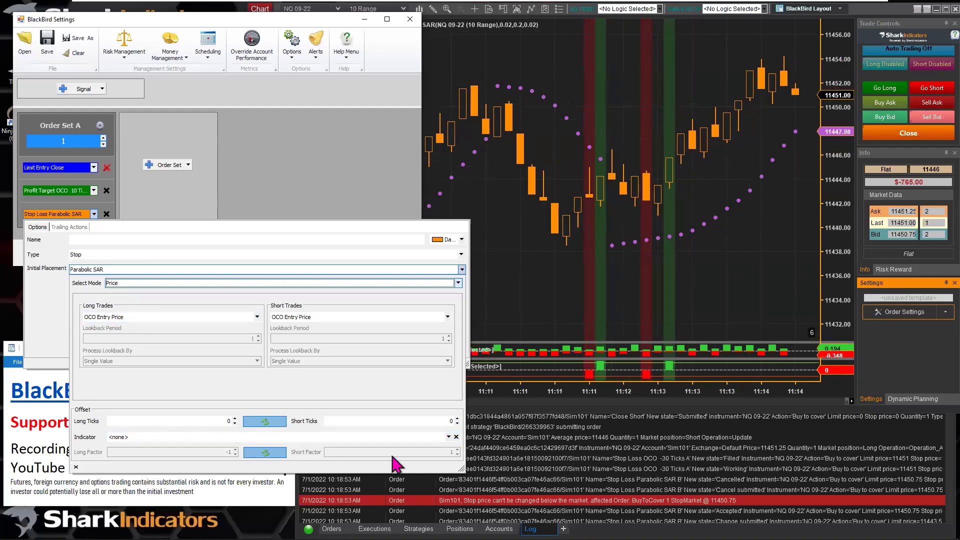
left_click(448, 437)
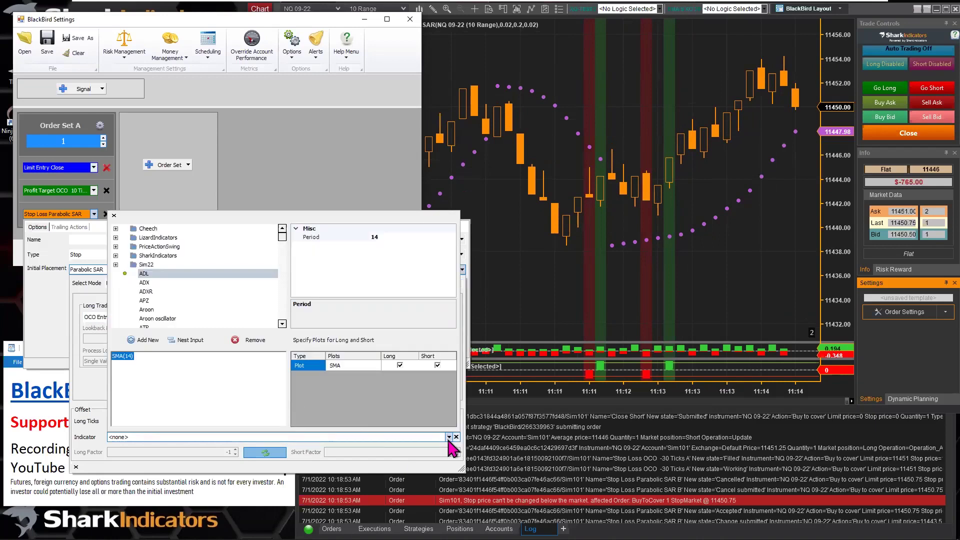
scroll(283, 325, "down", 1)
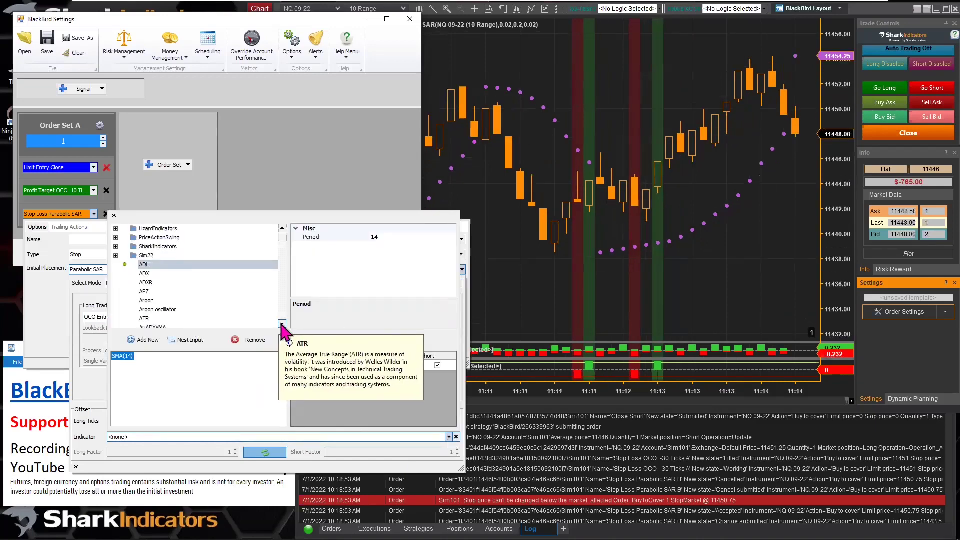
left_click(144, 302)
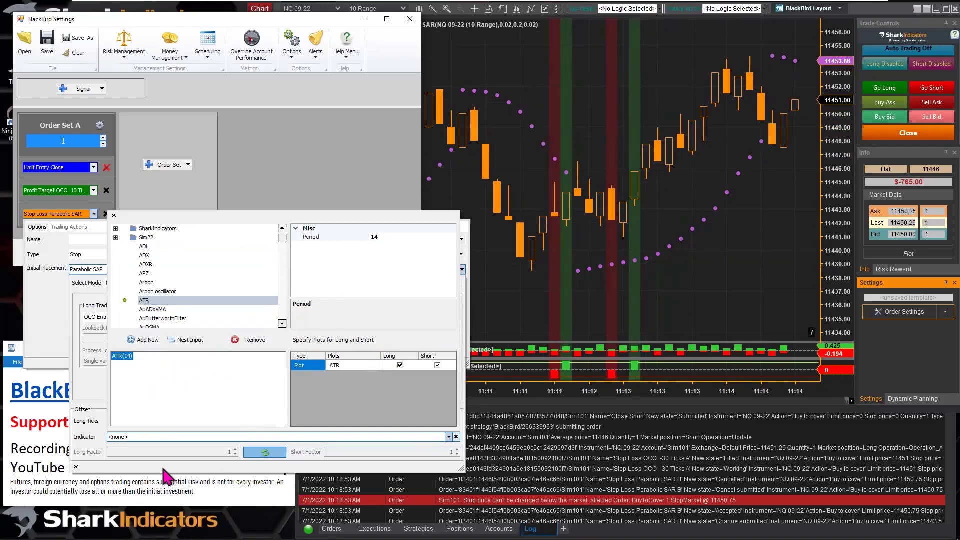
left_click(133, 453)
left_click(236, 454)
left_click(235, 454)
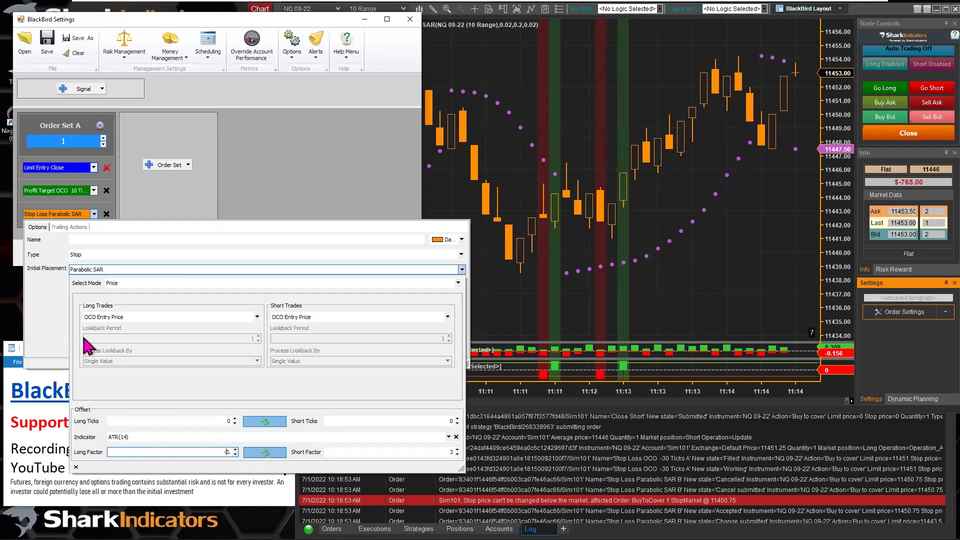
left_click(50, 289)
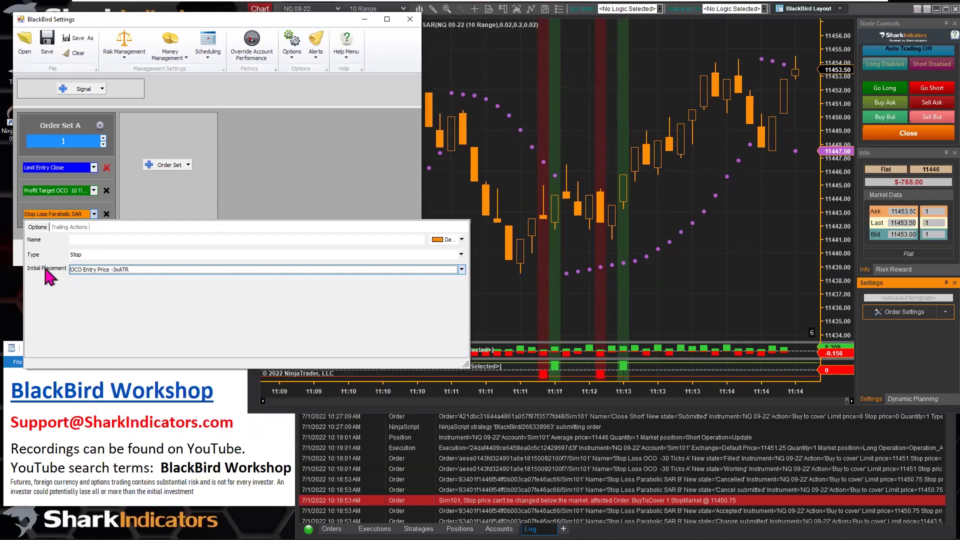
Expand the OCO Entry Price -3xATR placement and adjust the long tick offset, briefly entering -30
left_click(125, 271)
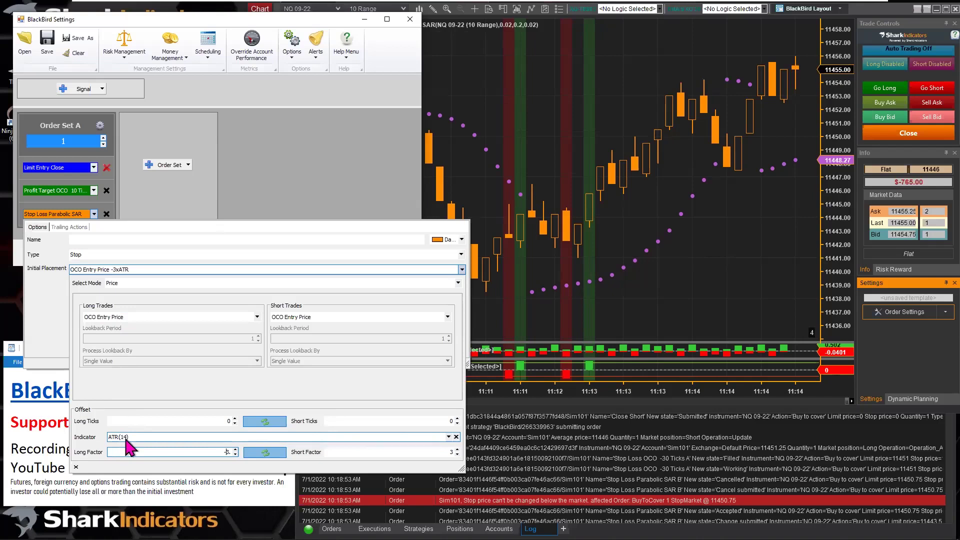
left_click(234, 424)
left_click(235, 424)
left_click(234, 424)
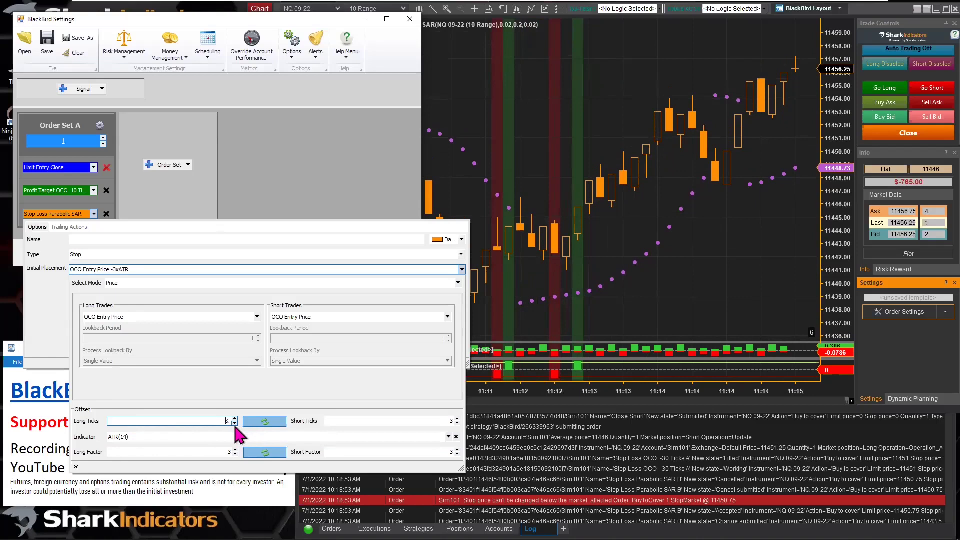
type("0")
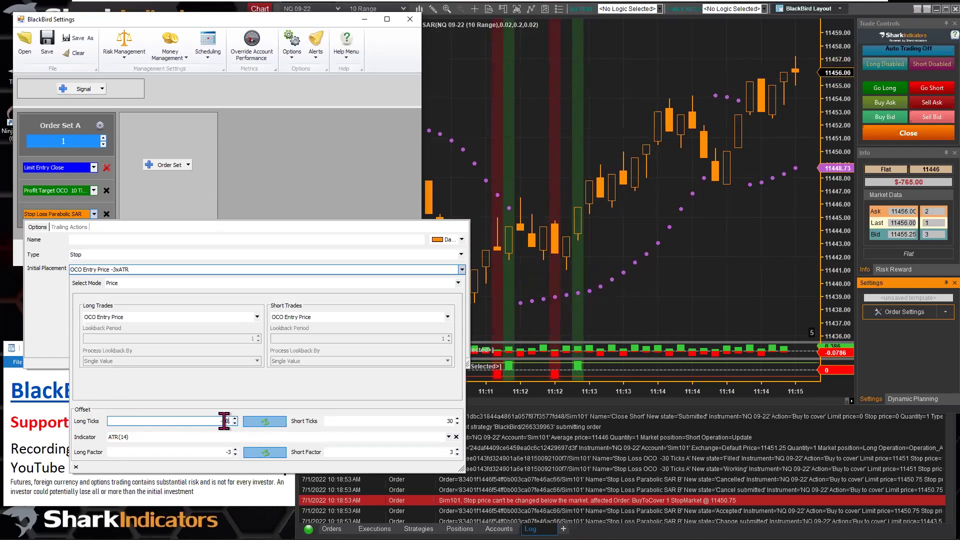
left_click_drag(214, 422, 234, 420)
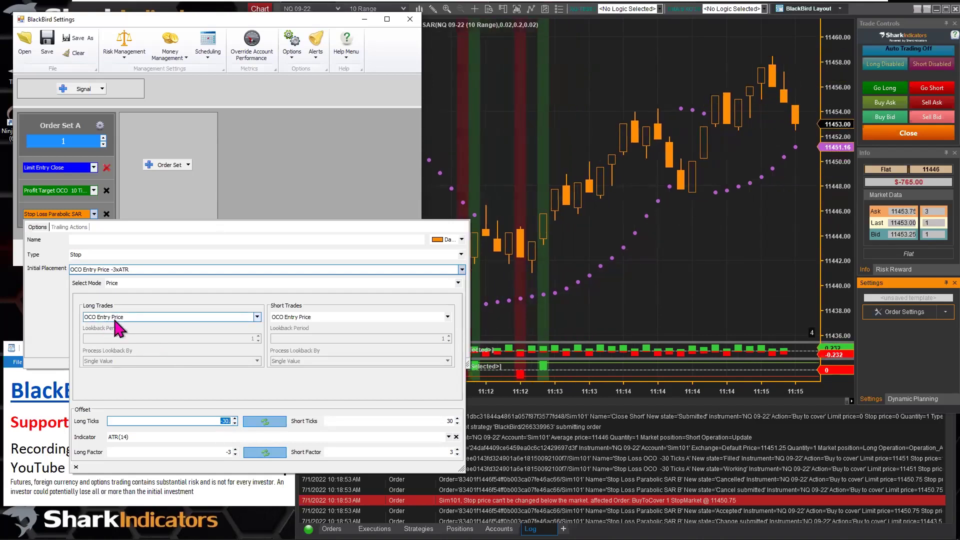
Reset the long ticks to 0, then open the PSAR Trail trailing rule's Trigger On settings
type("0")
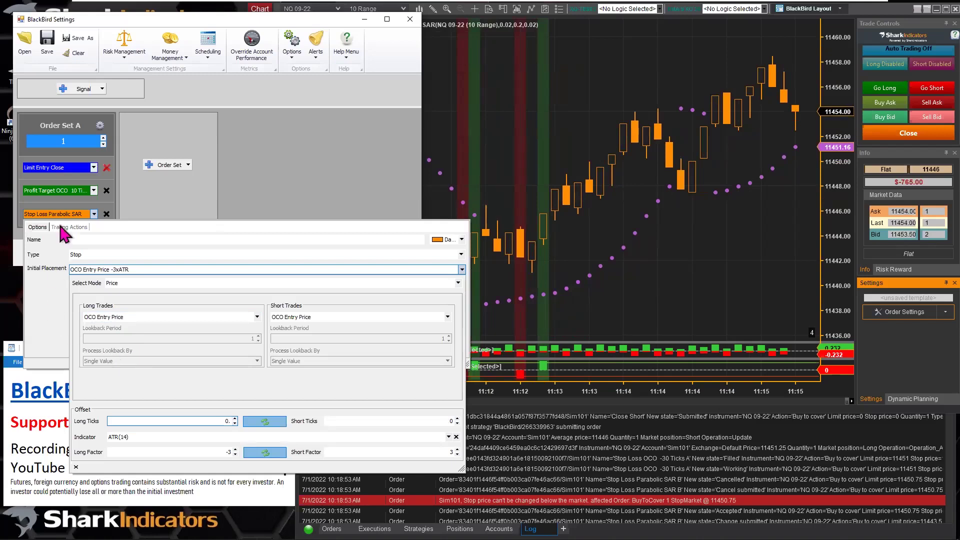
left_click(69, 227)
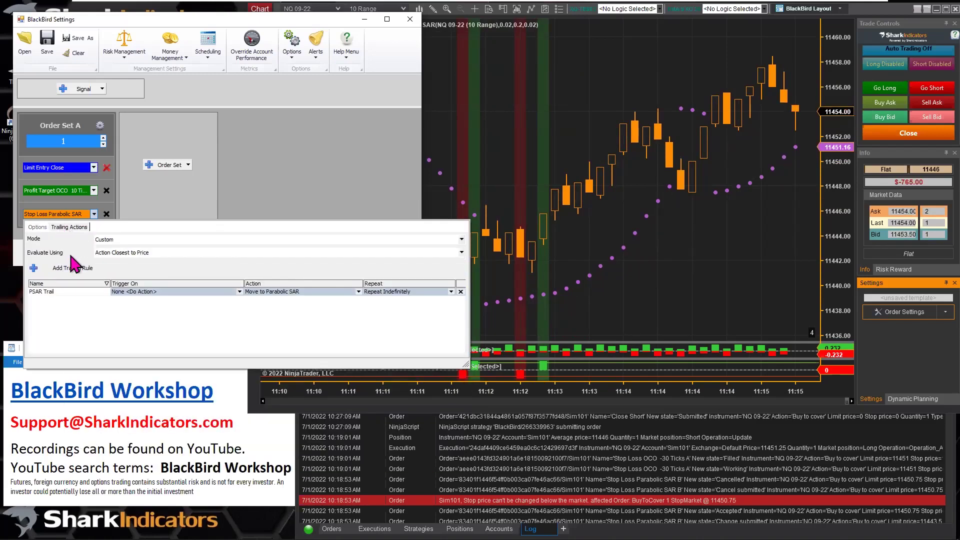
left_click(32, 292)
left_click_drag(31, 292, 61, 292)
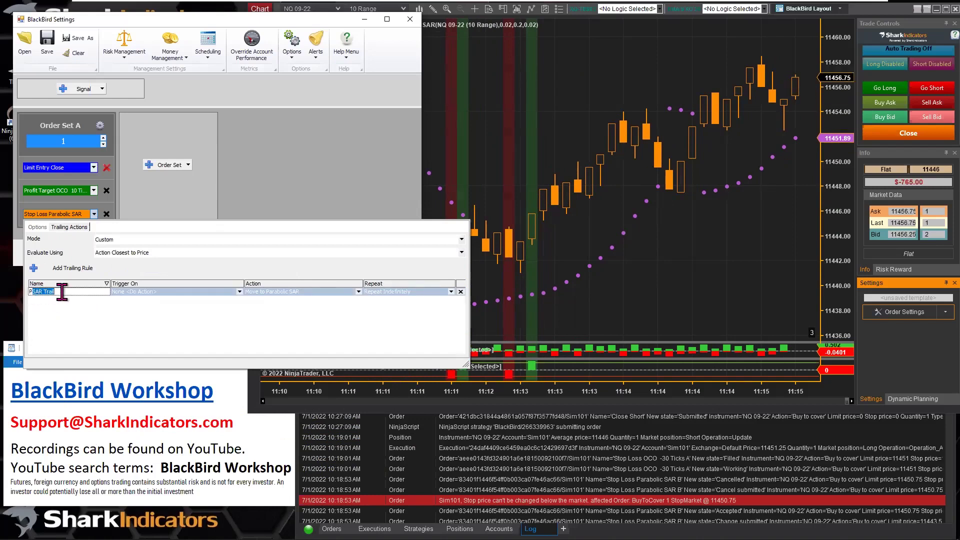
left_click(139, 292)
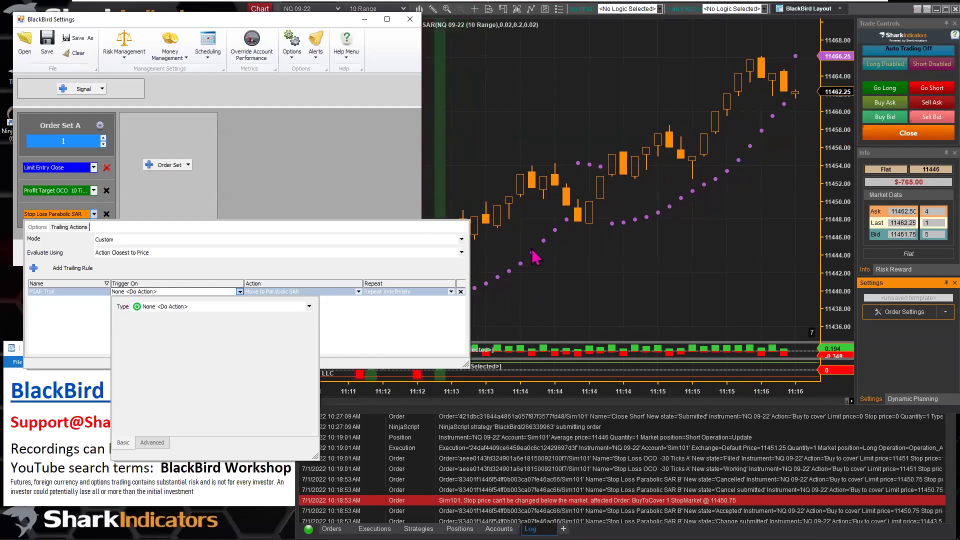
Set the PSAR Trail trigger type to Price vs Indicator and select Input A (Close)
left_click(193, 307)
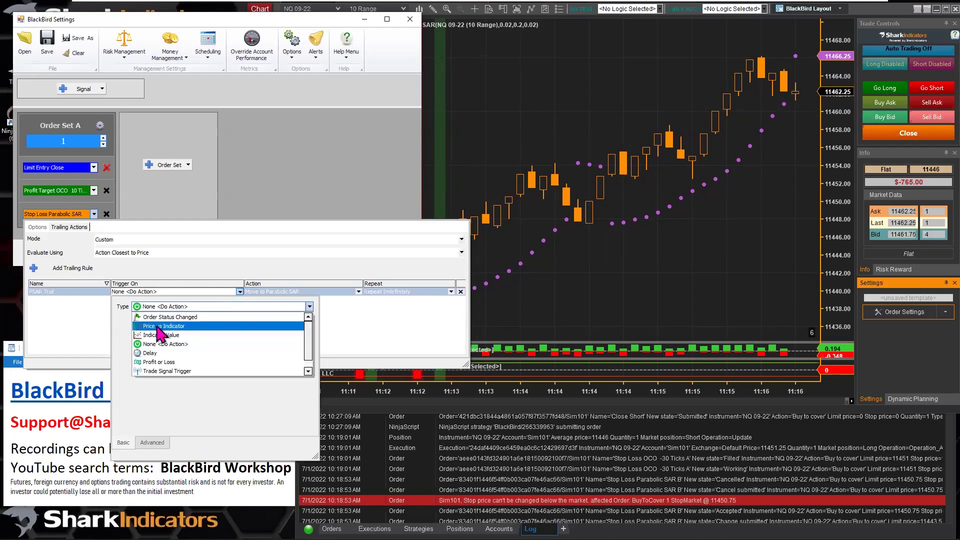
left_click(190, 327)
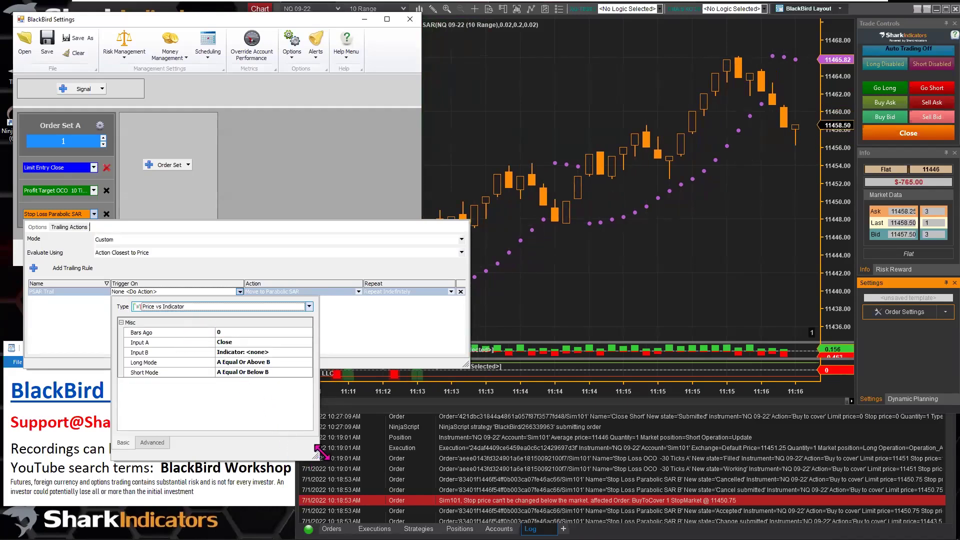
left_click_drag(317, 454, 367, 447)
left_click(149, 344)
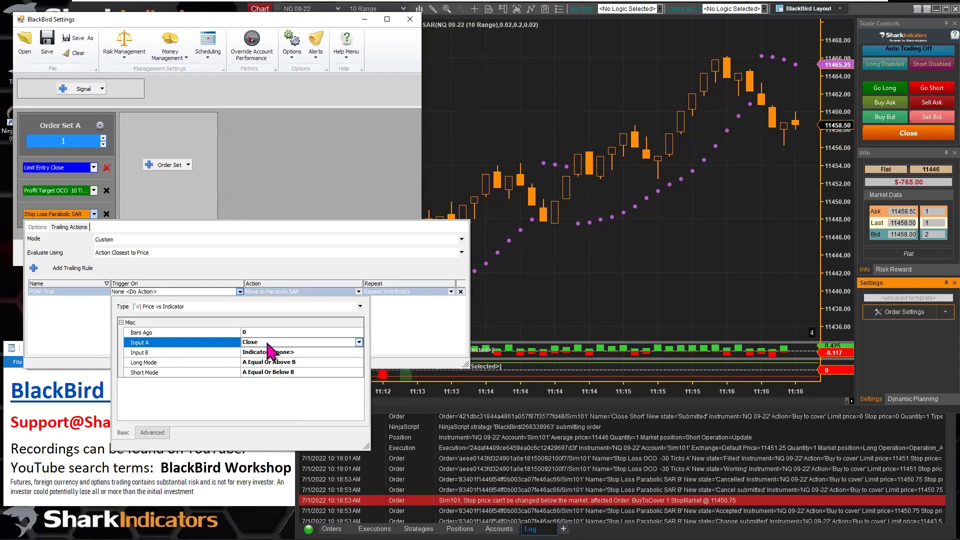
Set Input A to Low for long trades and High for short trades, with a -10 long tick offset
left_click(259, 344)
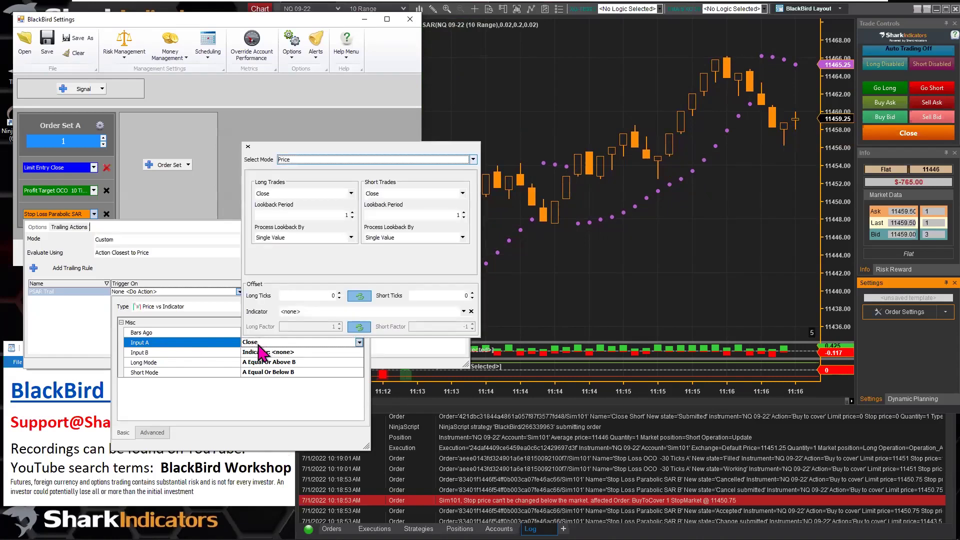
left_click(282, 194)
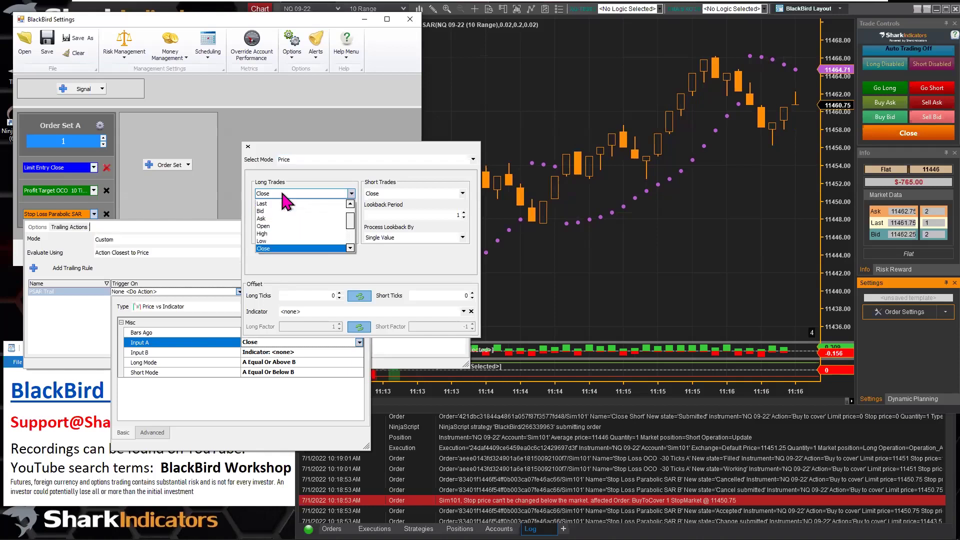
left_click(270, 242)
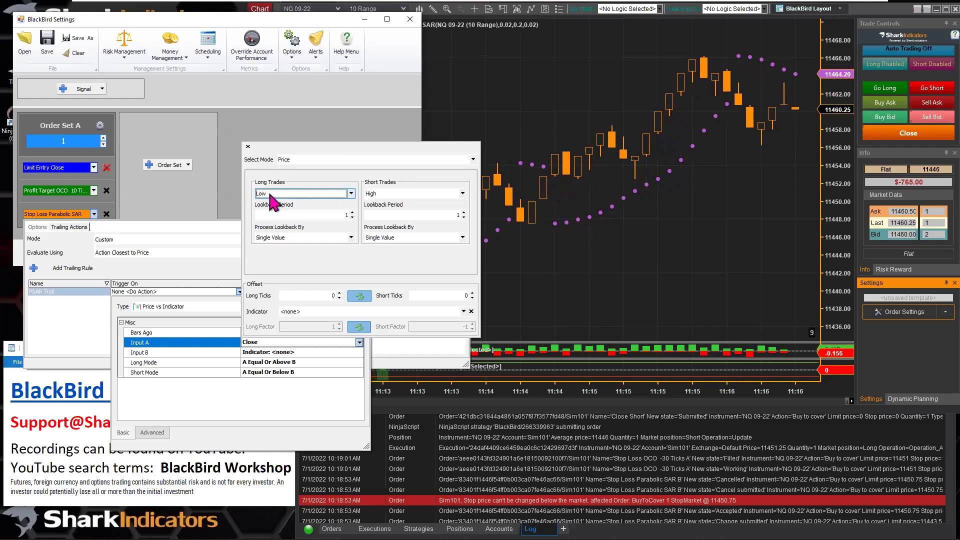
left_click(329, 295)
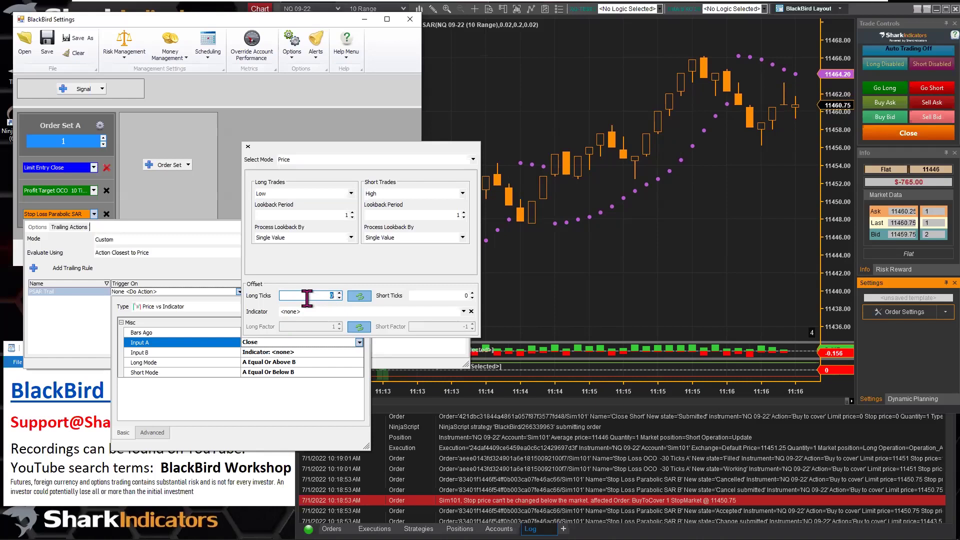
type(".")
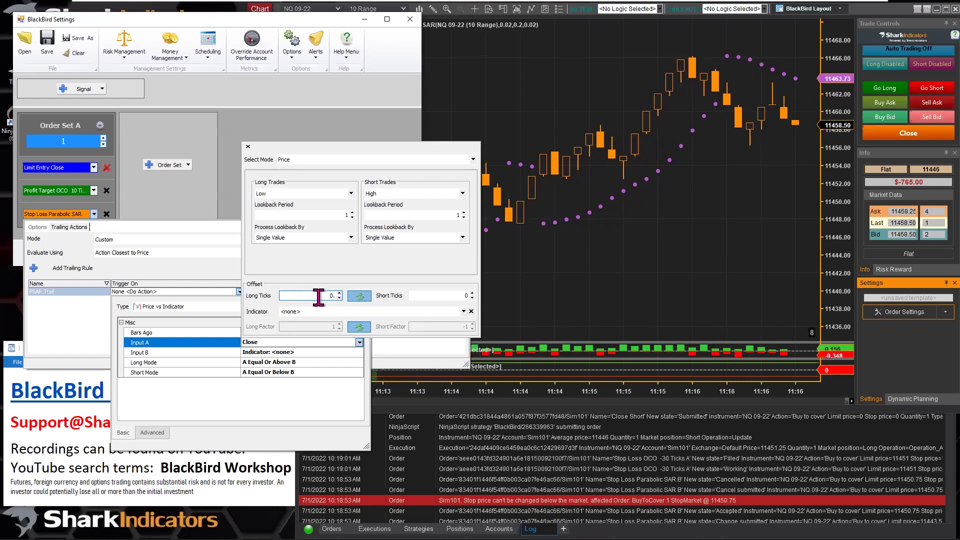
type("-1")
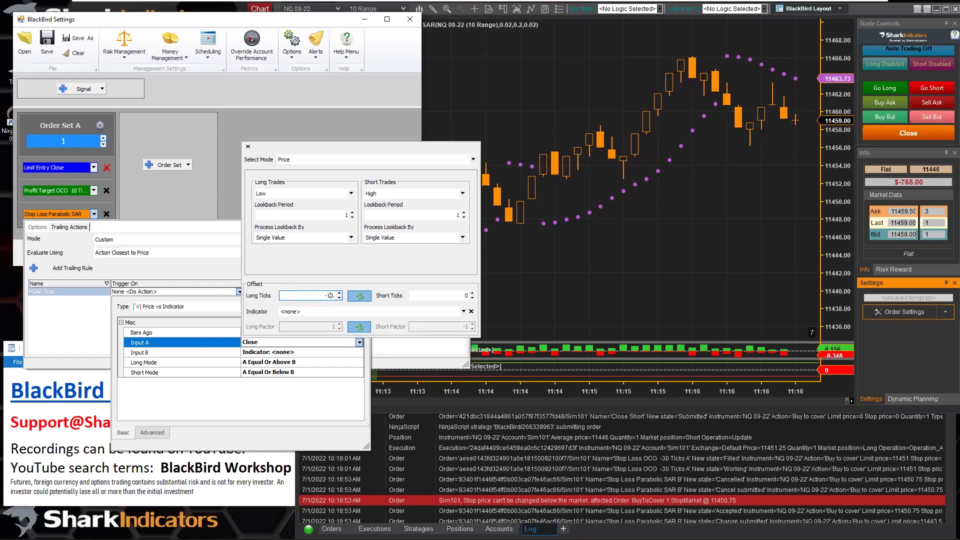
type("0")
double_click(334, 295)
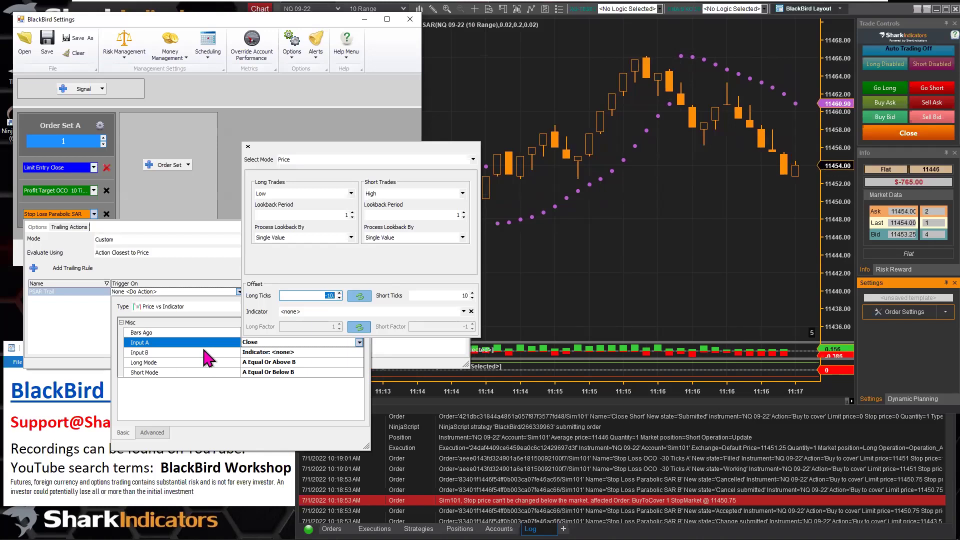
Verify the -10/10 tick offsets and apply them so Input A reads Low/High -10 Ticks
left_click(321, 296)
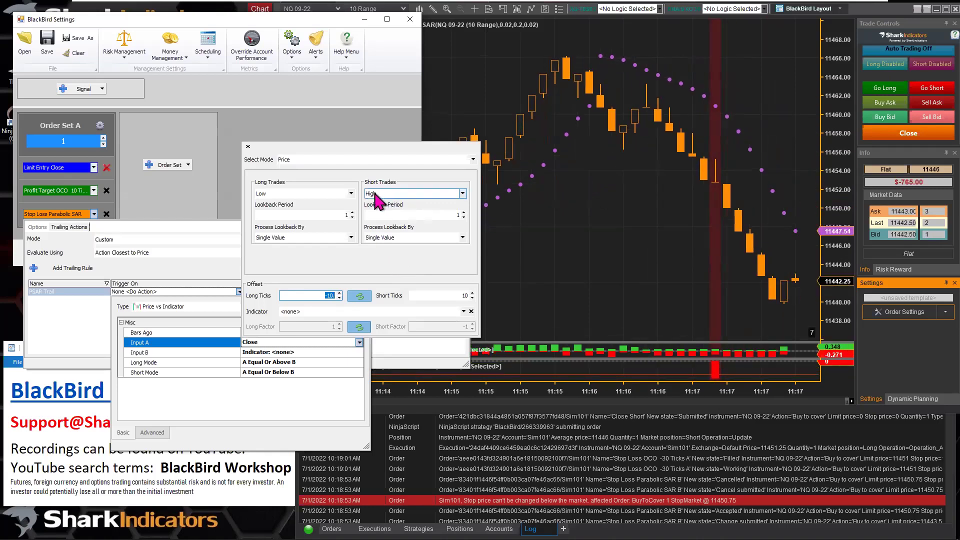
double_click(461, 296)
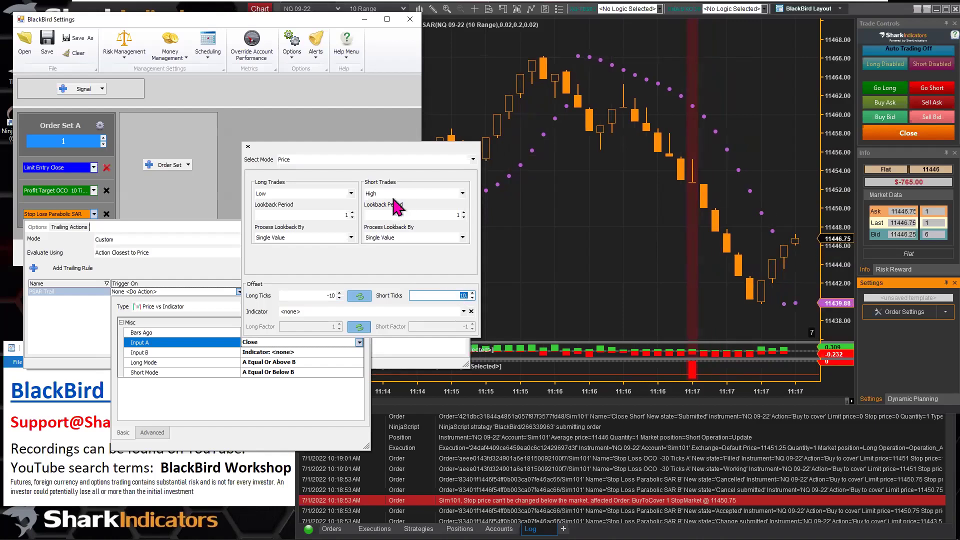
left_click_drag(320, 293, 334, 293)
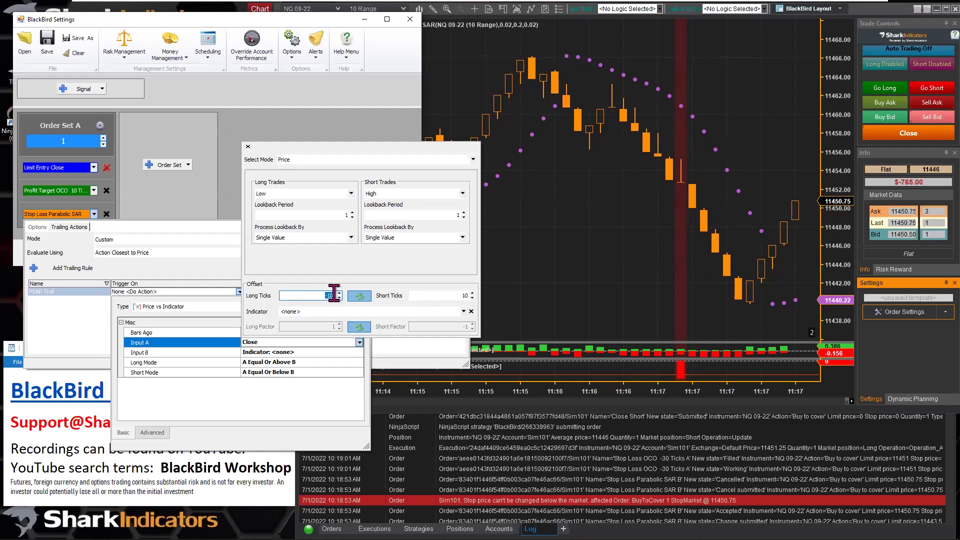
left_click(246, 414)
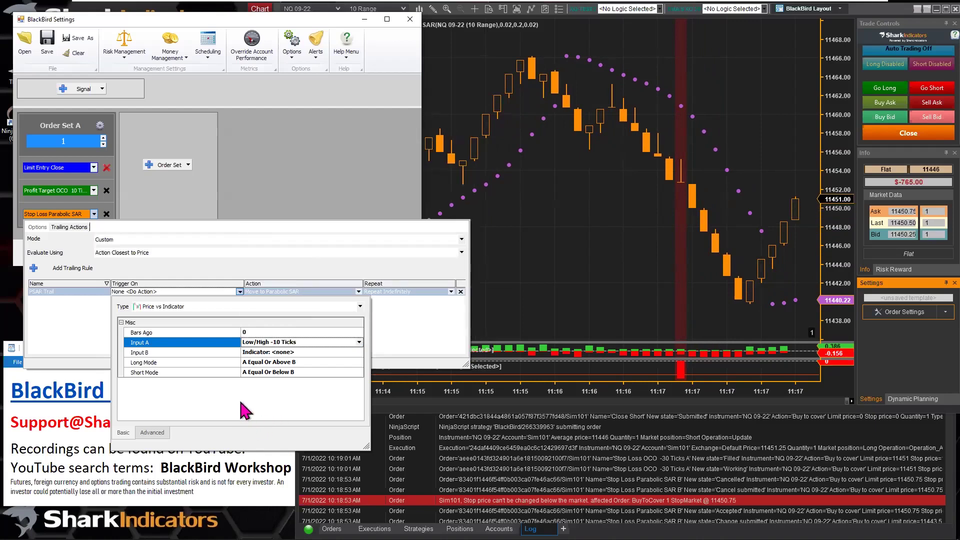
Choose the Parabolic SAR indicator from the indicator list as the trigger's Input B
left_click(150, 353)
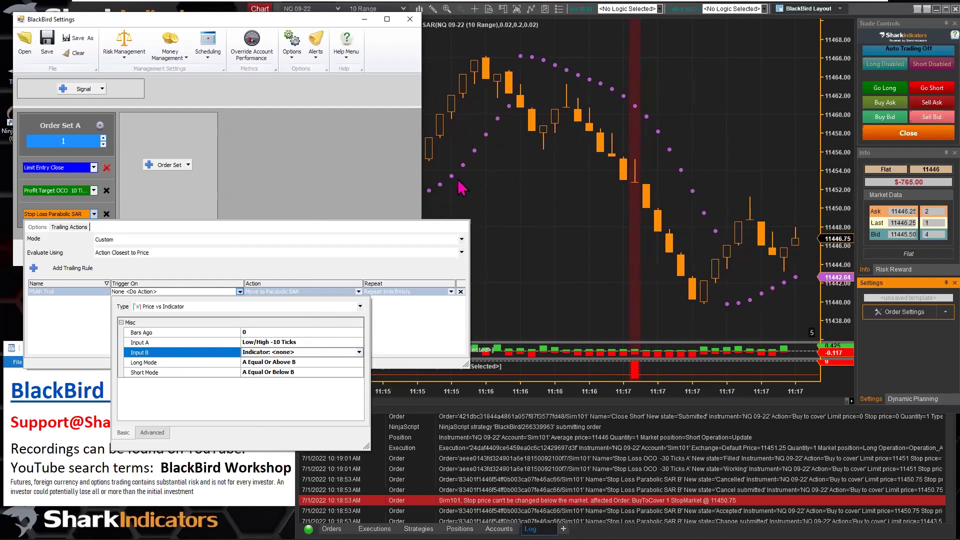
left_click(360, 353)
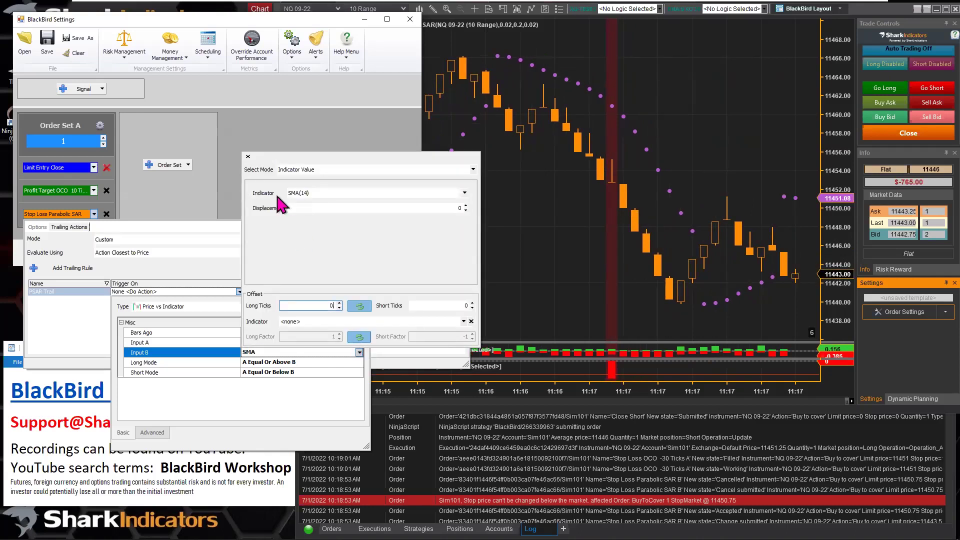
left_click(318, 194)
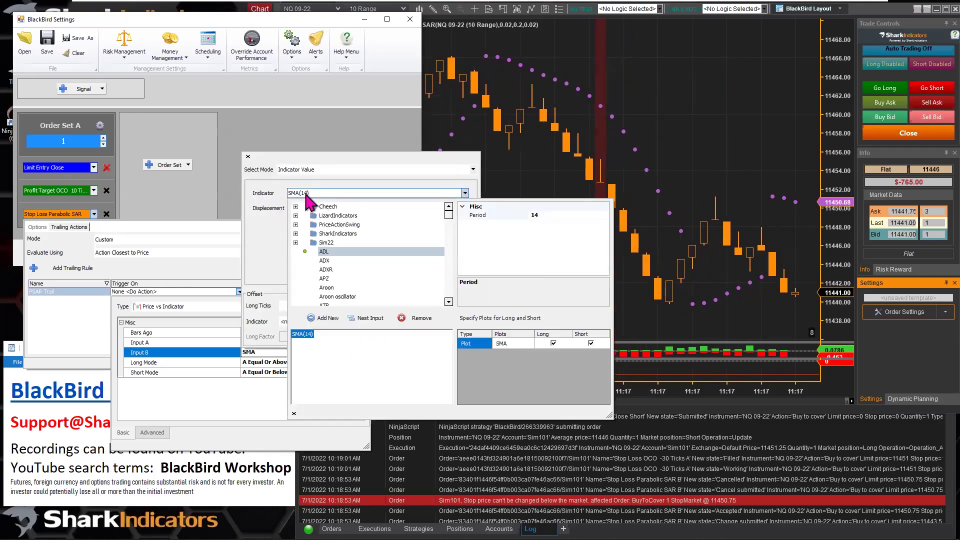
mouse_move(347, 258)
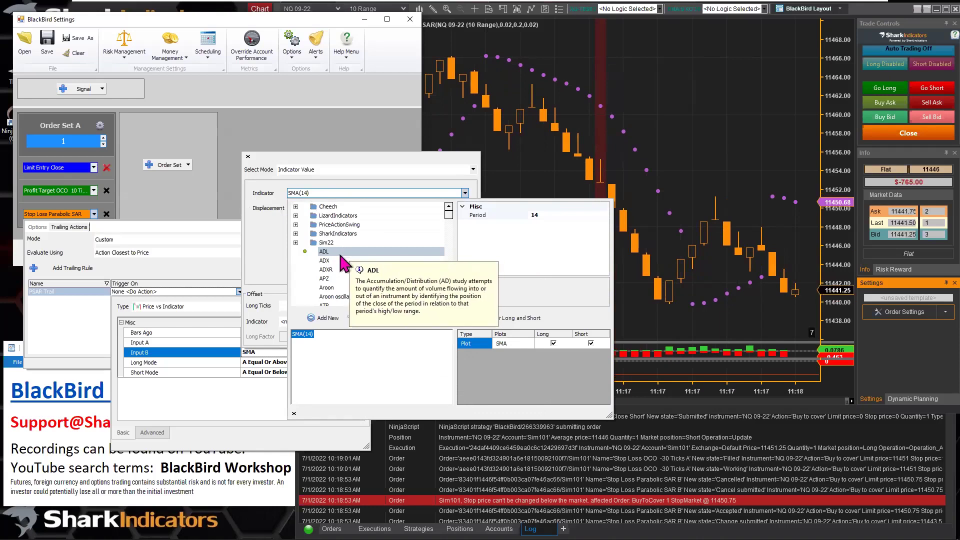
scroll(345, 253, "down", 15)
left_click(330, 244)
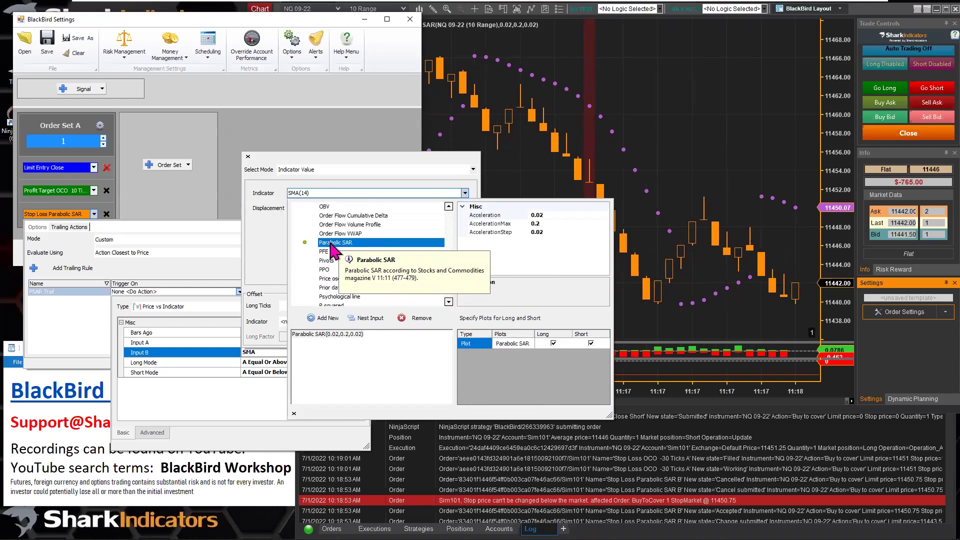
left_click(321, 334)
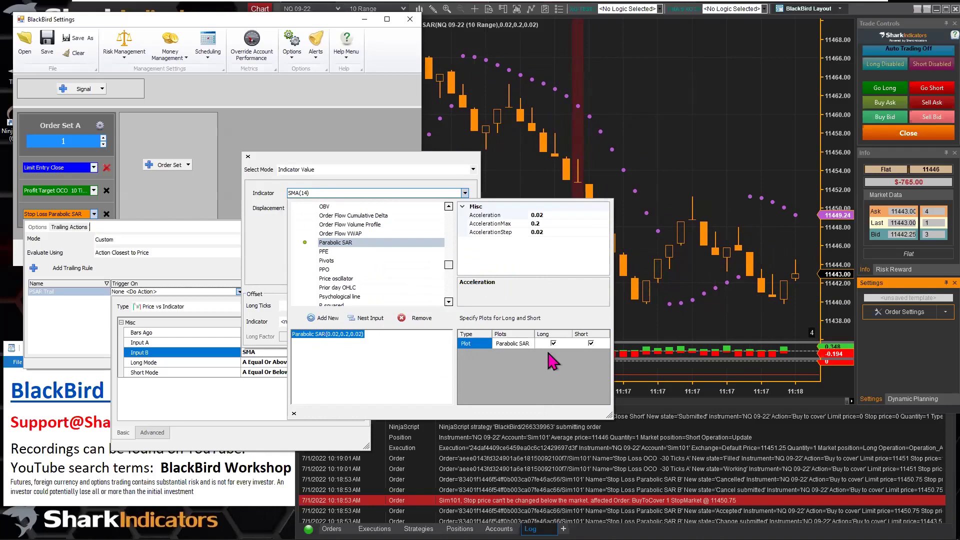
Check the SAR settings (Acceleration 0.02, max 0.2, step 0.02) and confirm Parabolic SAR for Input B
left_click(554, 232)
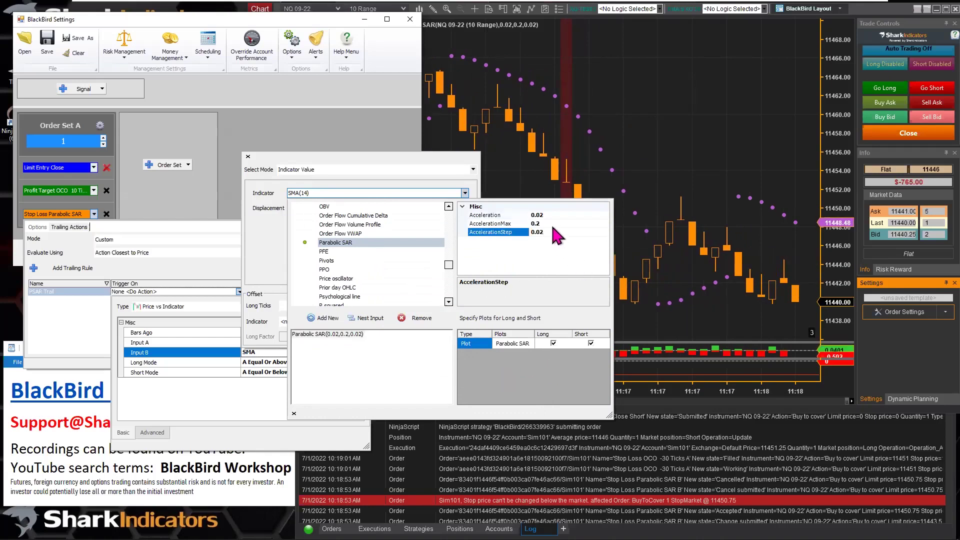
left_click(551, 223)
left_click(553, 215)
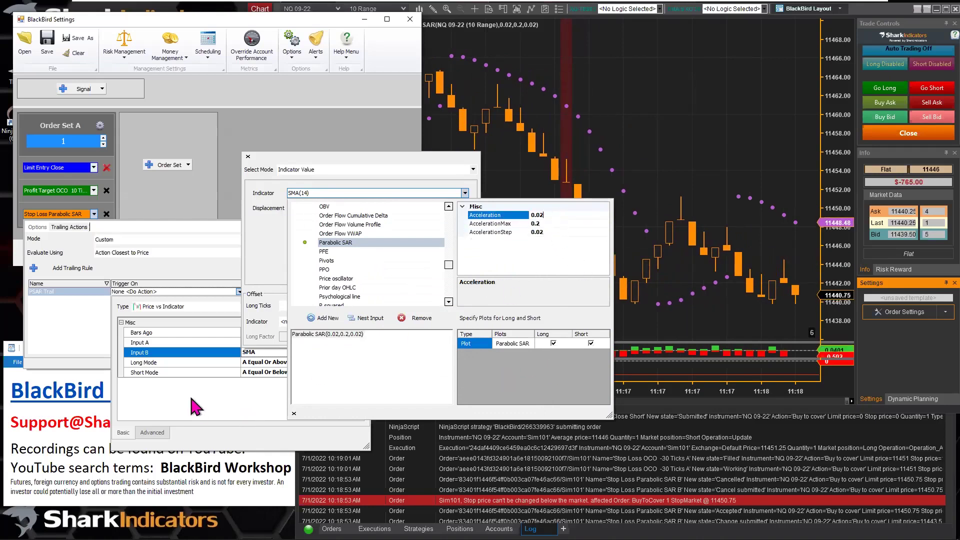
left_click(195, 408)
left_click(138, 363)
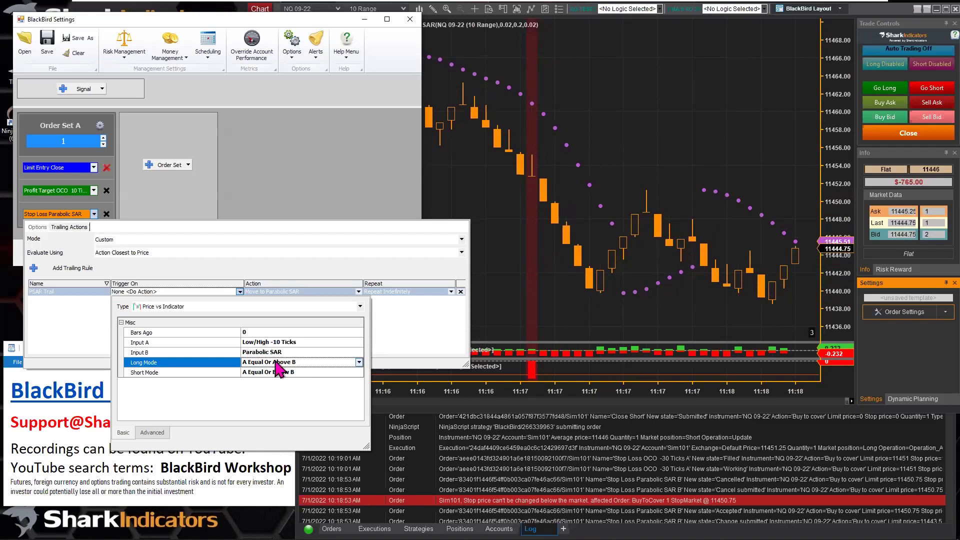
Keep the default long and short crossing modes and apply the Low/High -10 Ticks vs. Parabolic SAR trigger
left_click(224, 353)
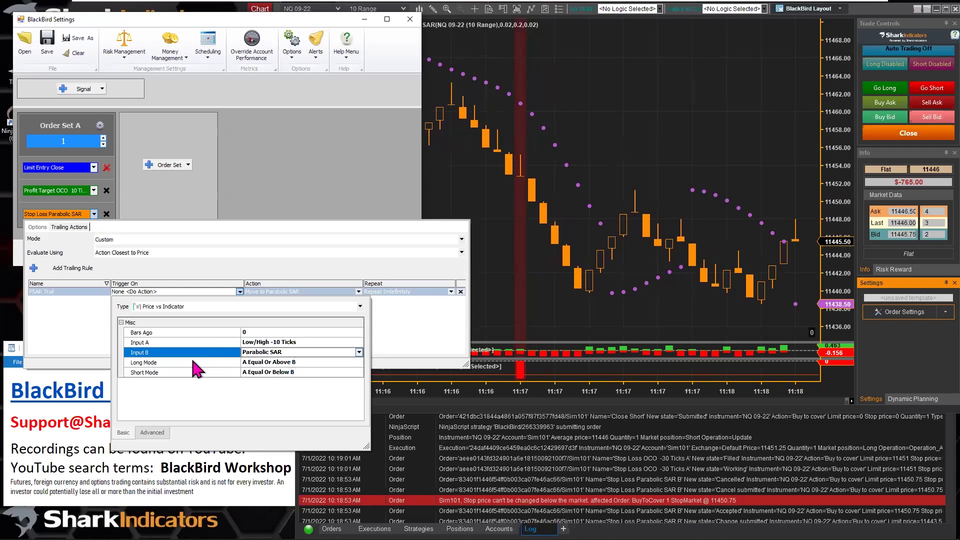
left_click(240, 365)
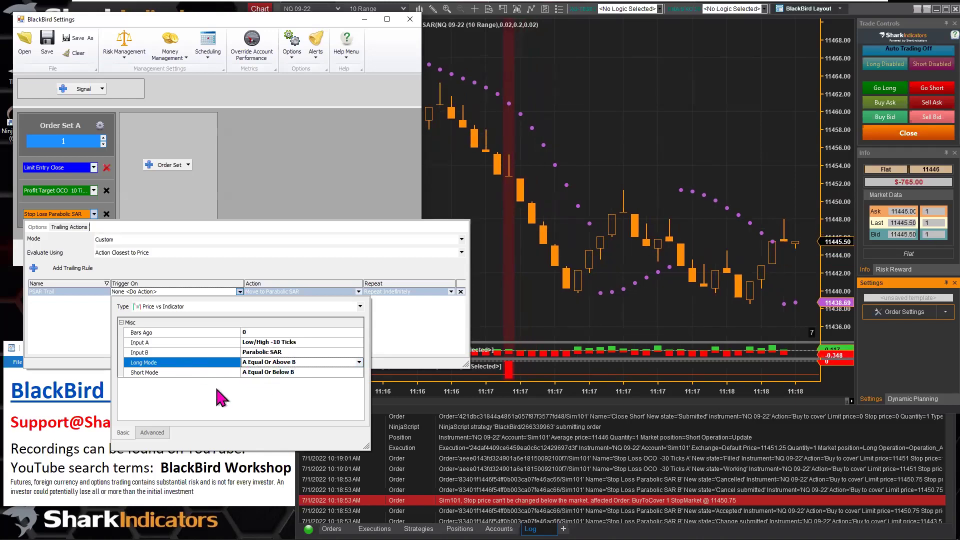
left_click(146, 373)
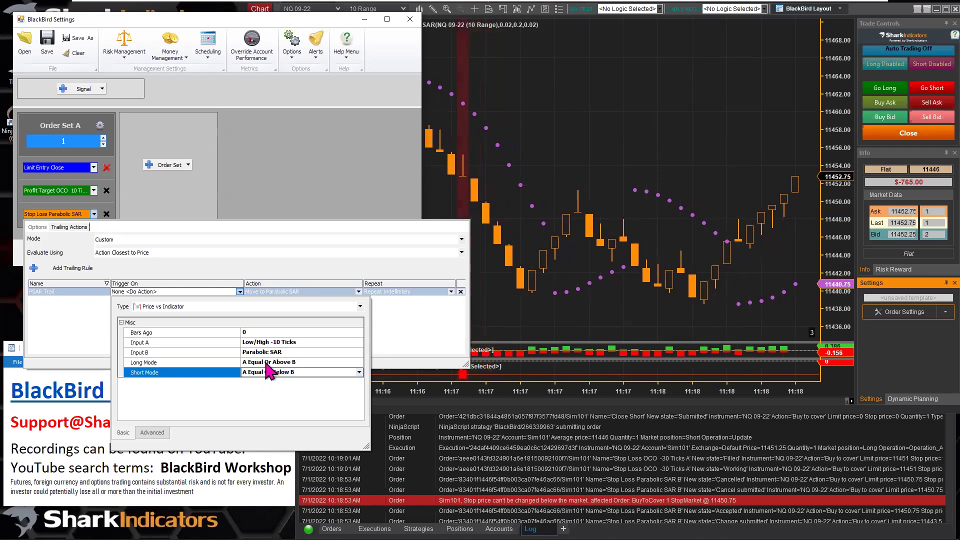
left_click(266, 363)
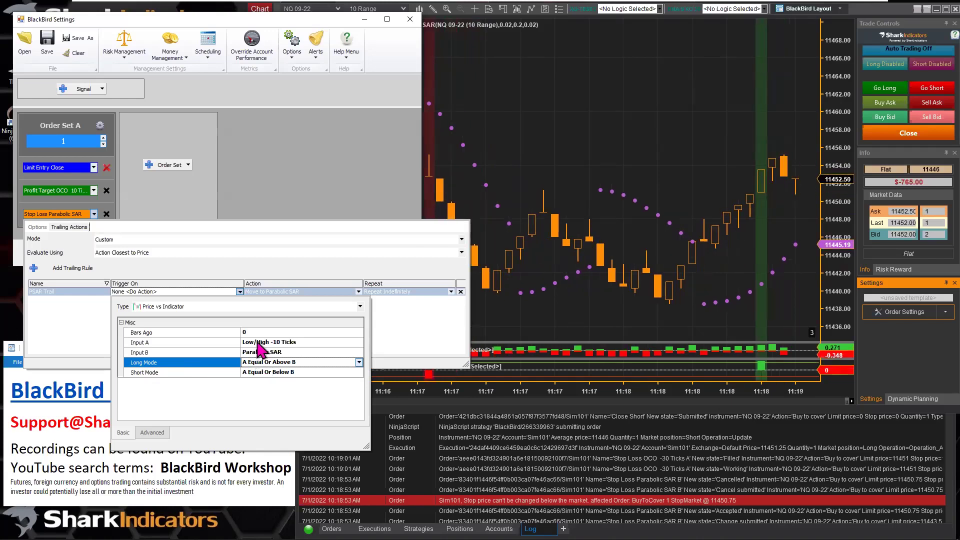
left_click(278, 374)
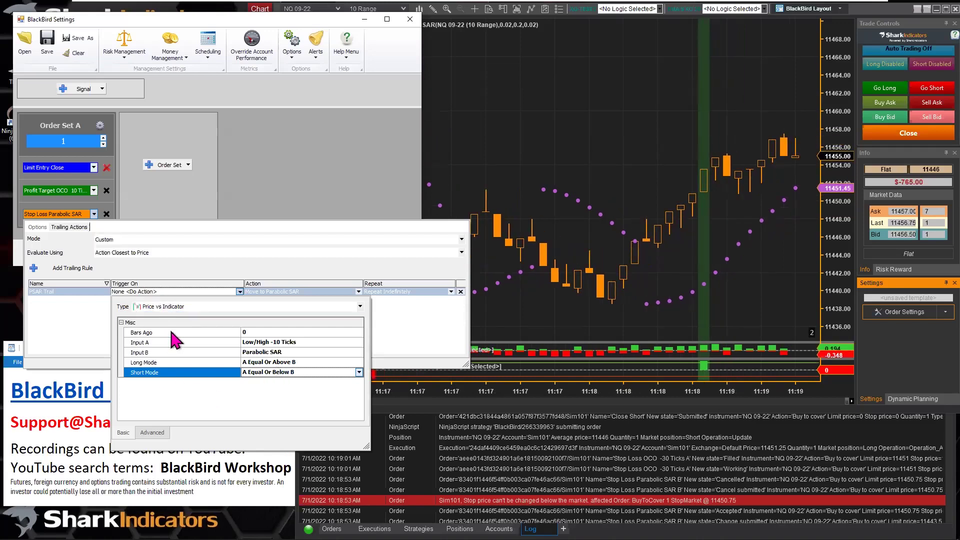
left_click(200, 343)
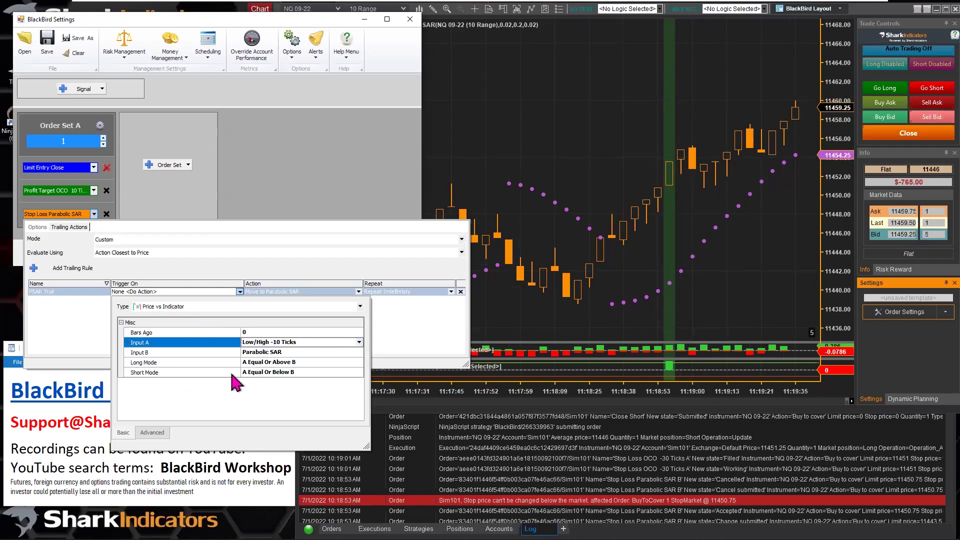
left_click(91, 319)
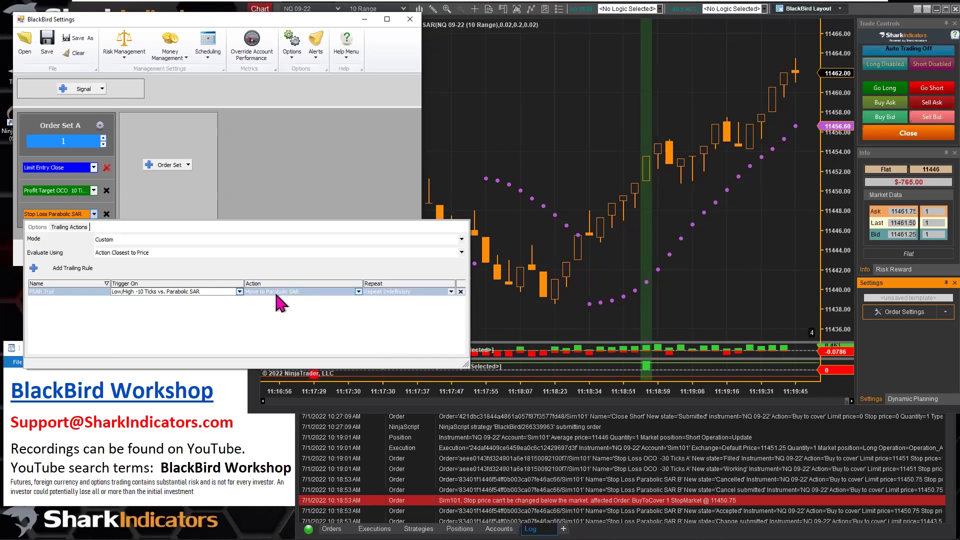
Reopen the PSAR Trail rule's Trigger On editor to show its Price vs Indicator conditions
left_click(161, 304)
left_click(158, 294)
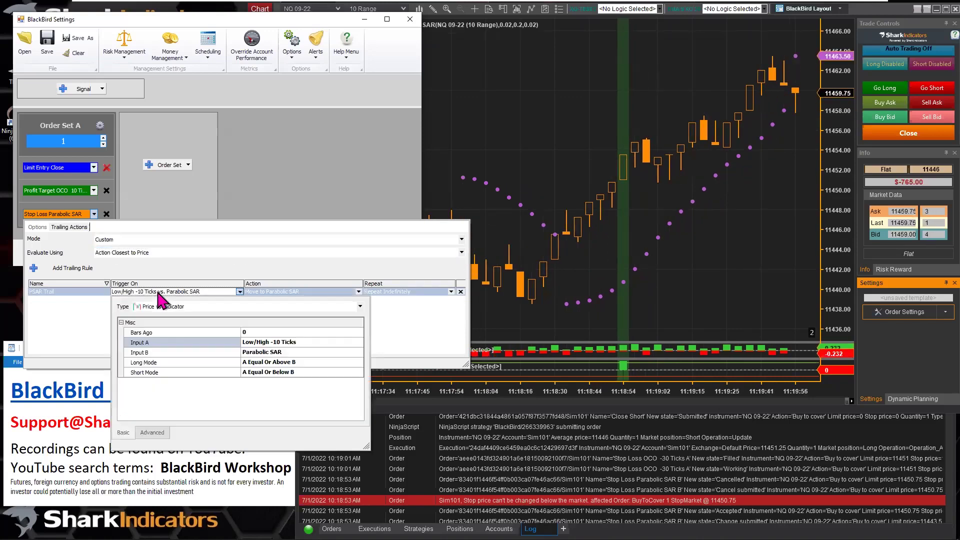